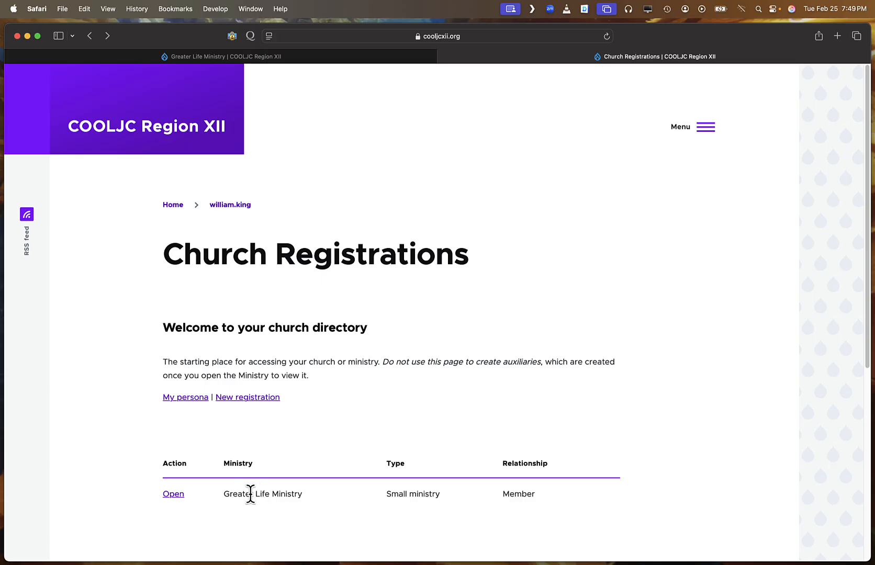
# - Open the Greater Life Ministry registration from the Church Registrations table
pyautogui.moveTo(226, 494); pyautogui.dragTo(298, 498)
pyautogui.click(290, 426)
pyautogui.click(172, 495)
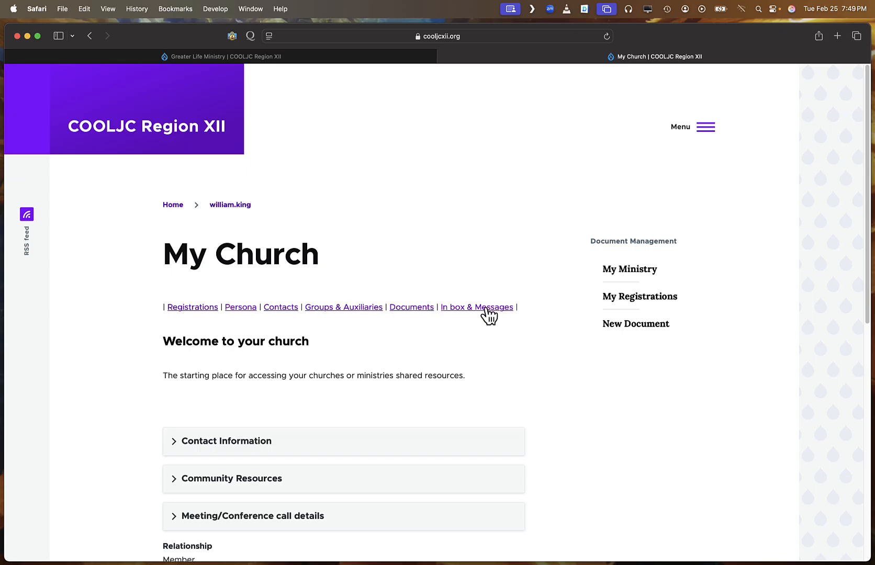
# - Review the Contact Information section on the My Church page and return to the Church Registrations list
pyautogui.click(350, 441)
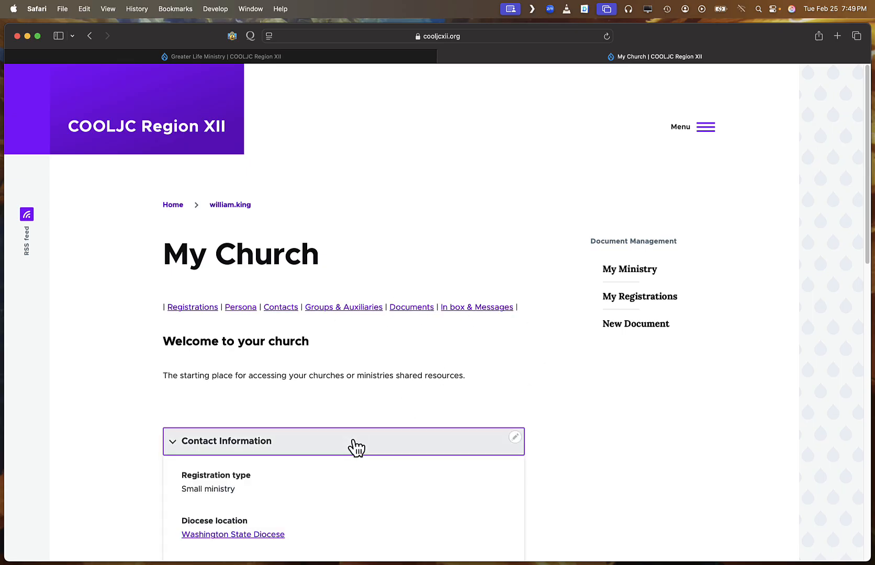
pyautogui.scroll(-8, 355, 447)
pyautogui.scroll(8, 354, 449)
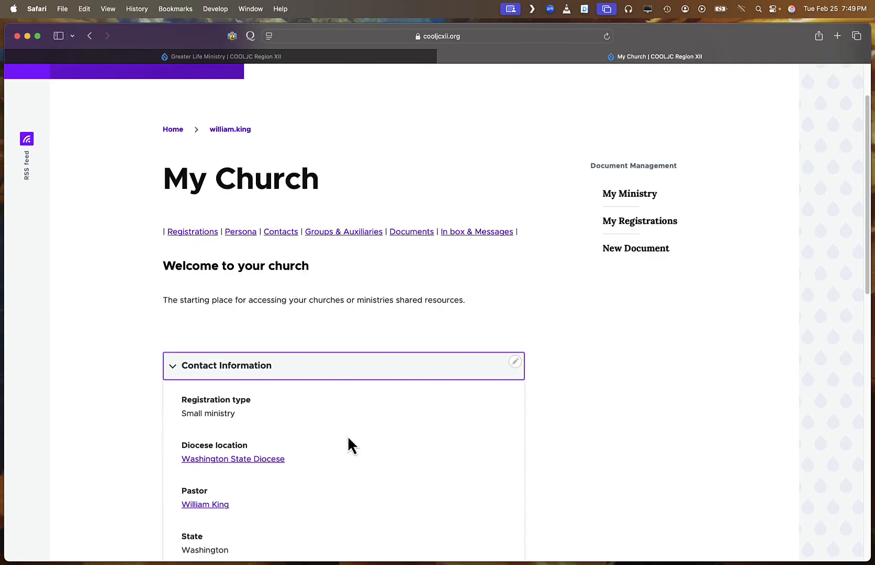
pyautogui.click(327, 373)
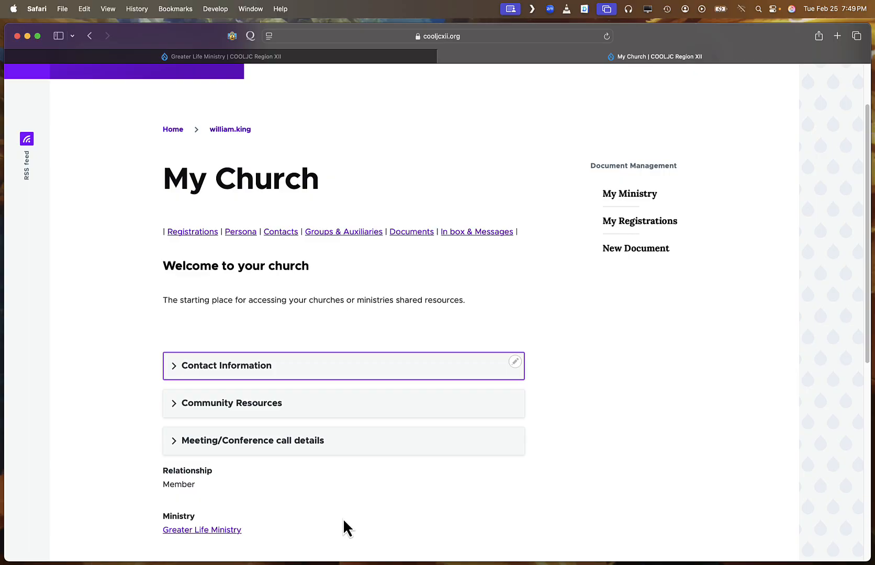
pyautogui.scroll(-2, 343, 520)
pyautogui.scroll(4, 344, 520)
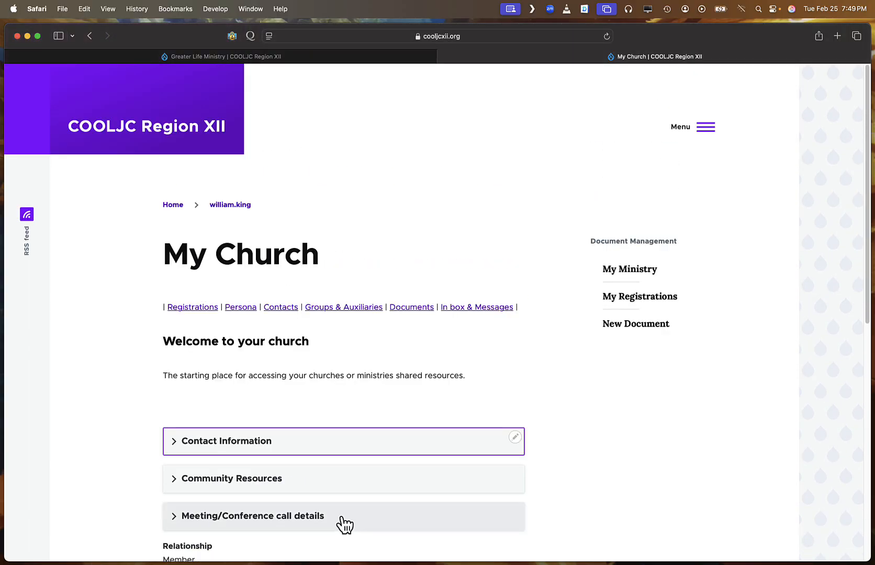
pyautogui.click(192, 308)
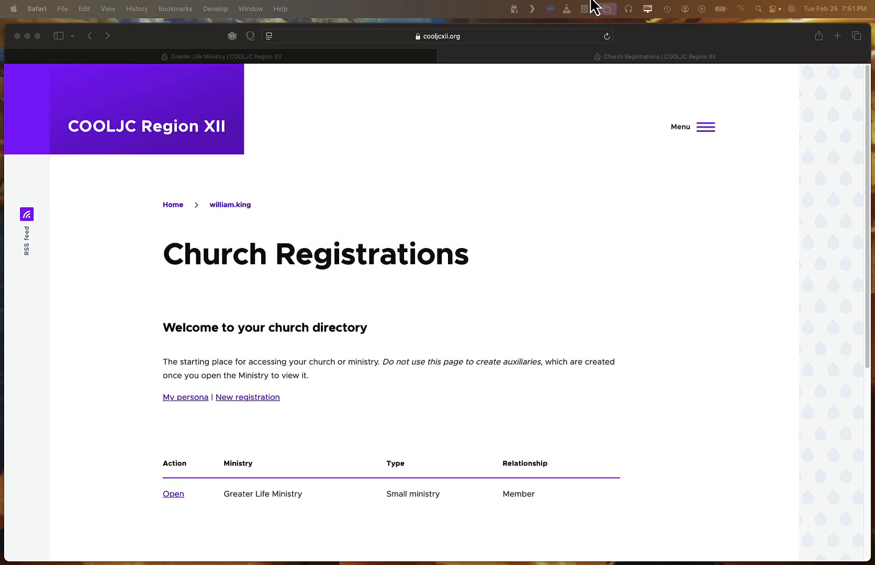
# - Switch to the browser window with the Church Registrations view editor and reload it to review the Page display's settings
pyautogui.moveTo(672, 35); pyautogui.dragTo(654, 21)
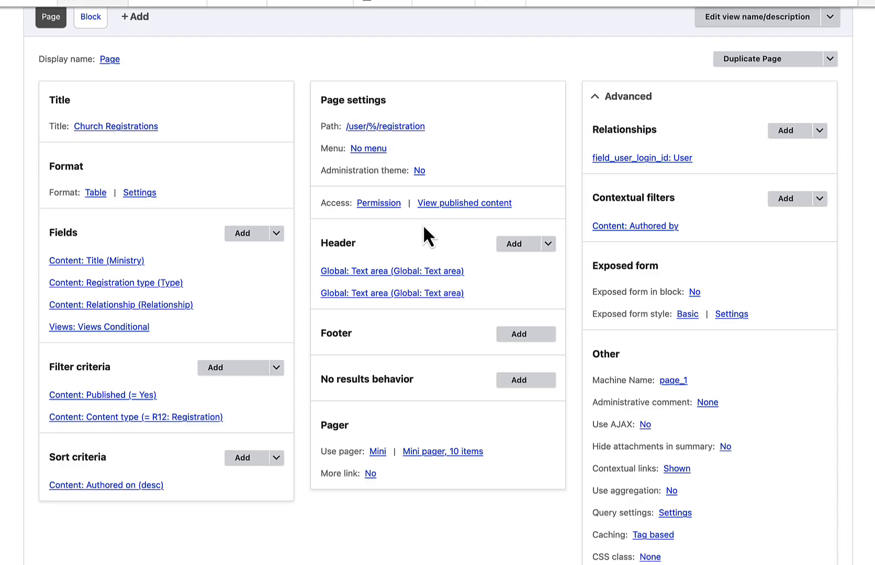
pyautogui.scroll(2, 423, 226)
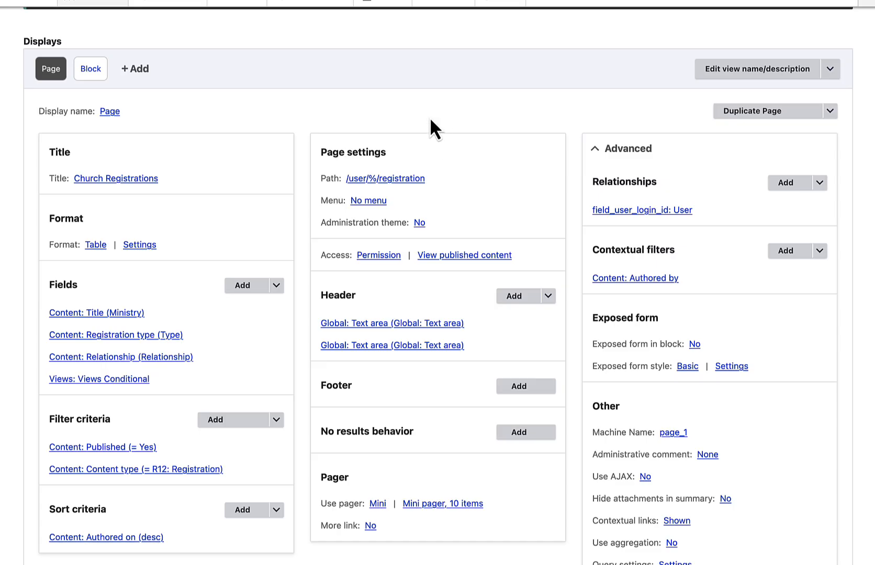
pyautogui.click(272, 1)
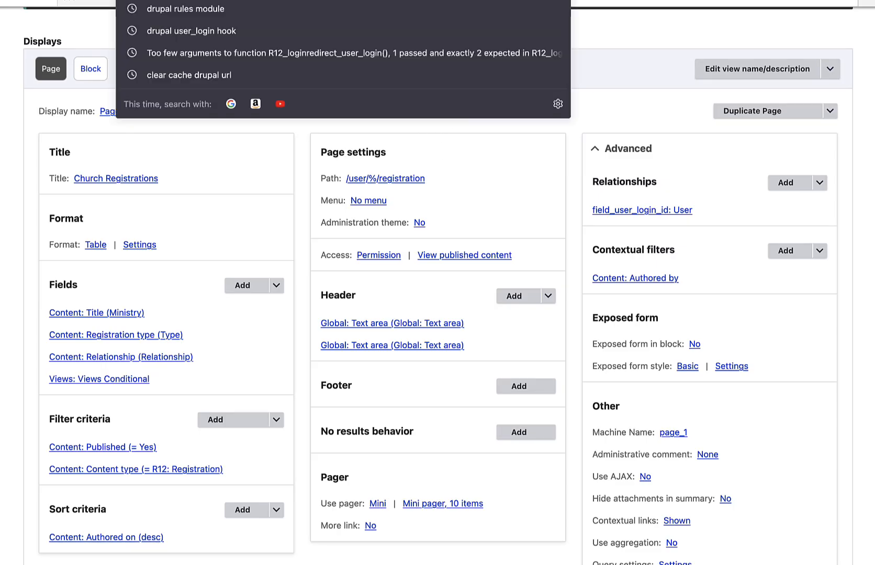
pyautogui.press('Return')
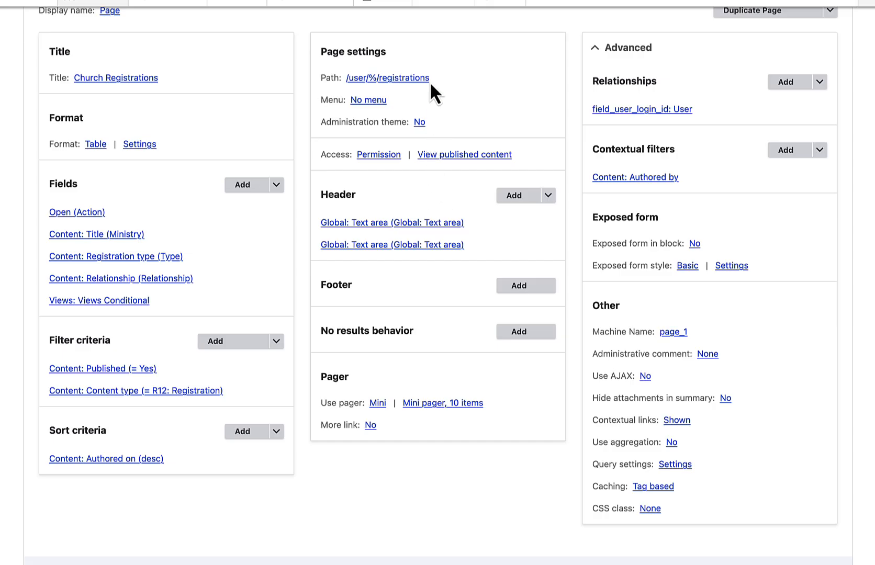
pyautogui.scroll(3, 417, 414)
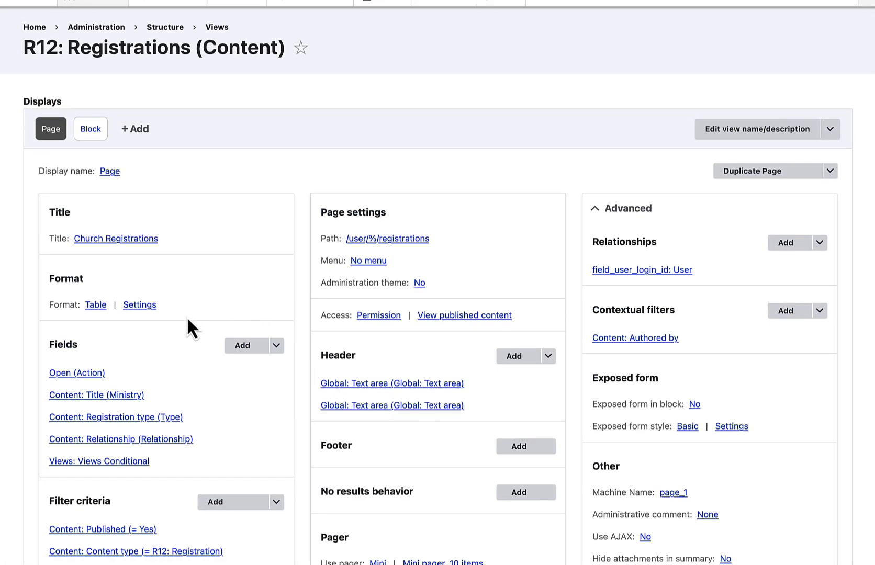
pyautogui.scroll(-1, 165, 393)
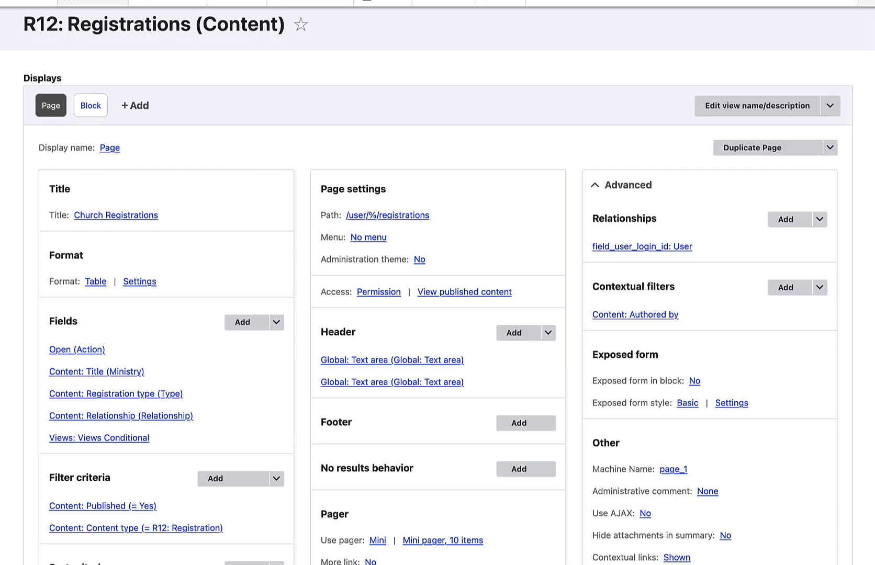
# - Arrange the view editor and the Church Registrations page side by side, with the administration menu collapsed
pyautogui.moveTo(366, 0); pyautogui.dragTo(710, 0)
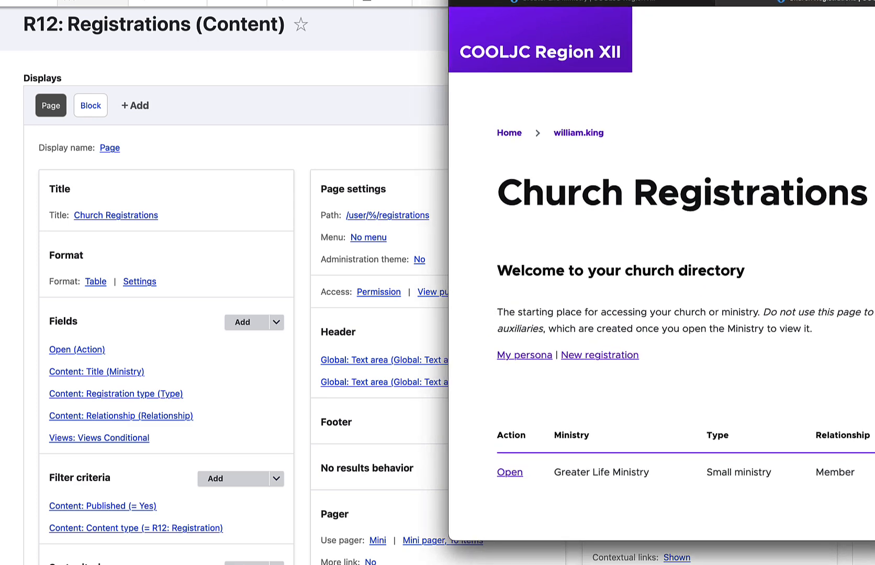
pyautogui.moveTo(765, 0); pyautogui.dragTo(874, 0)
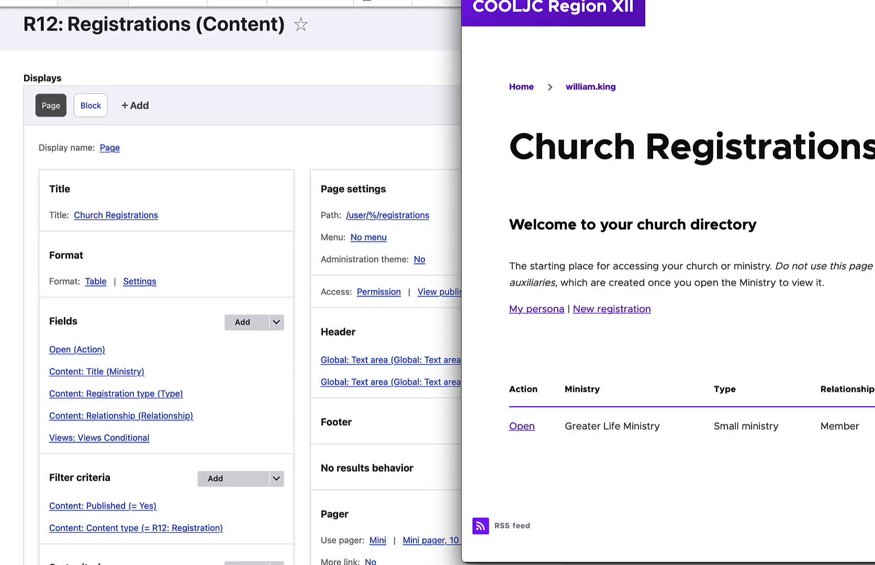
pyautogui.moveTo(440, 0); pyautogui.dragTo(81, 0)
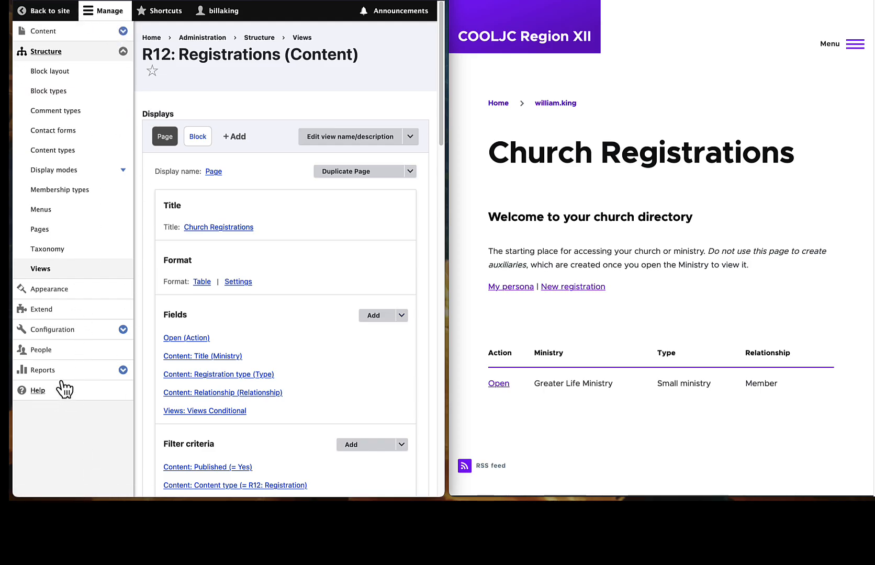
pyautogui.click(100, 12)
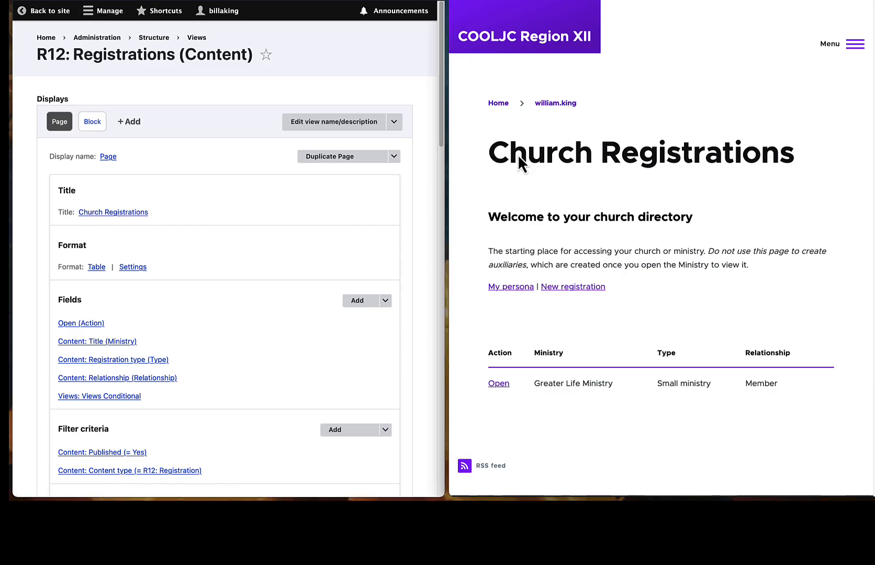
pyautogui.moveTo(781, 155); pyautogui.dragTo(529, 156)
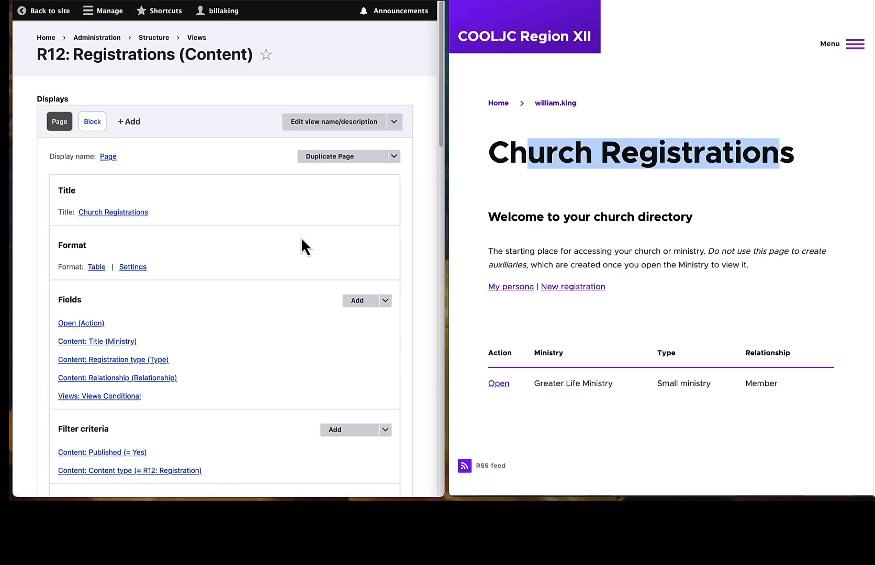
pyautogui.click(172, 255)
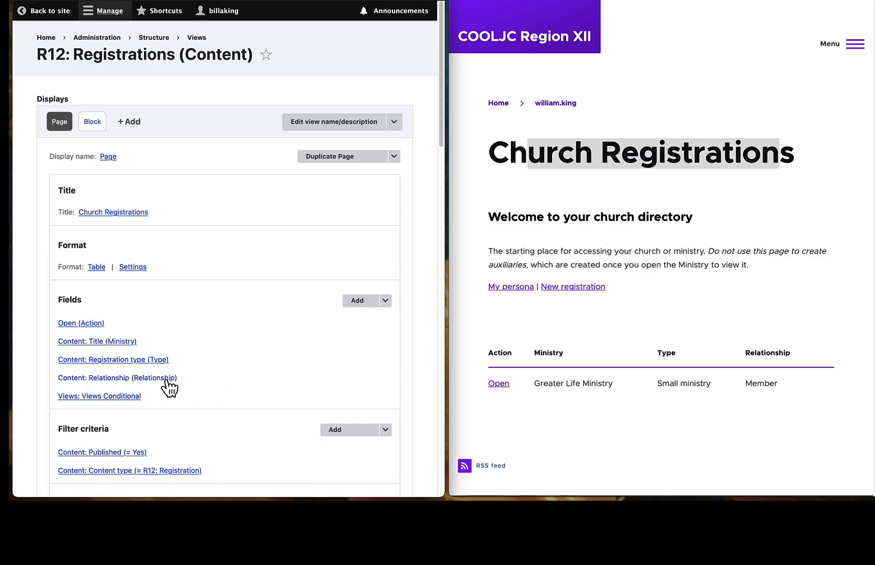
# - Remove the Views Conditional field from all displays and save the R12: Registrations view
pyautogui.click(101, 400)
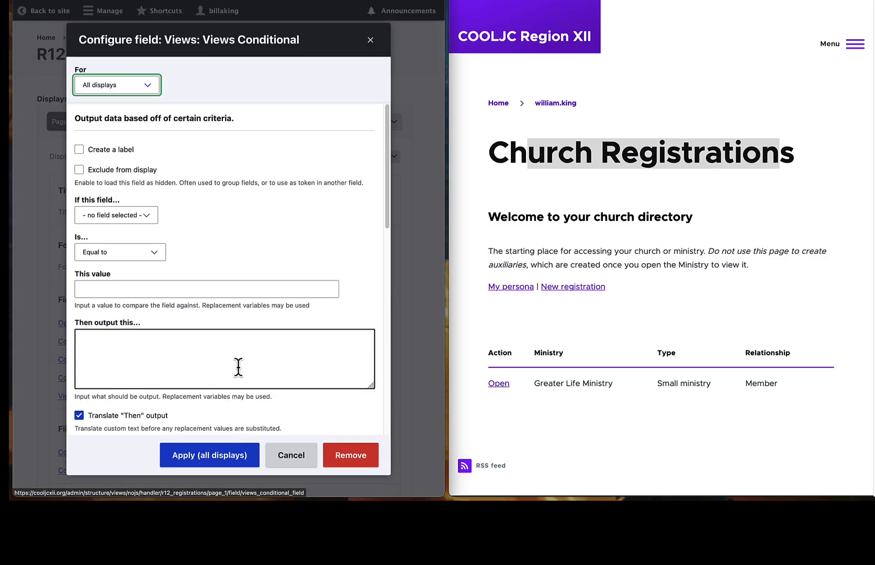
pyautogui.click(365, 459)
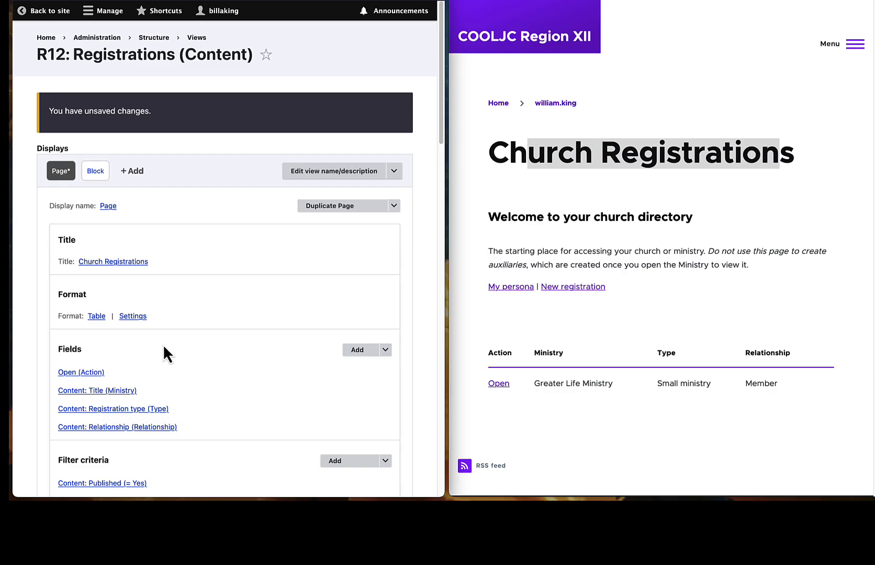
pyautogui.scroll(-20, 215, 345)
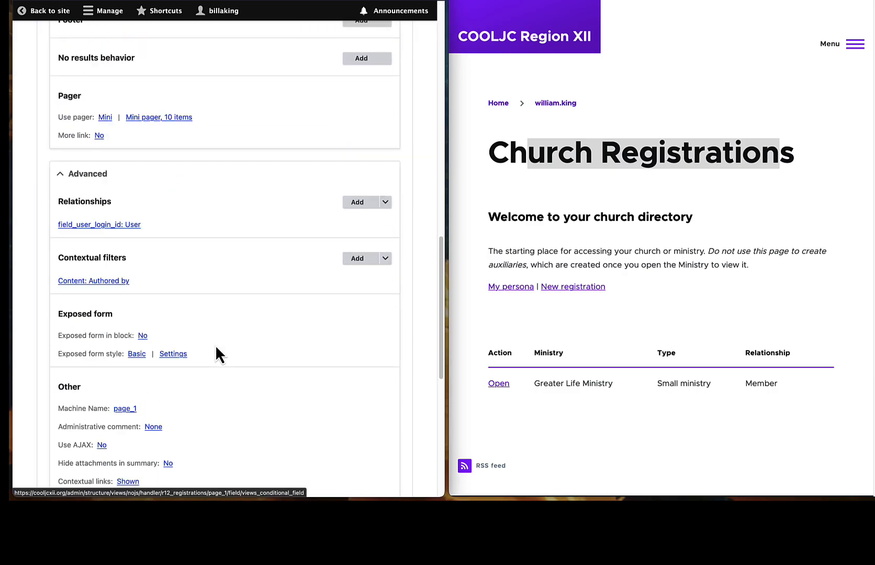
pyautogui.click(71, 238)
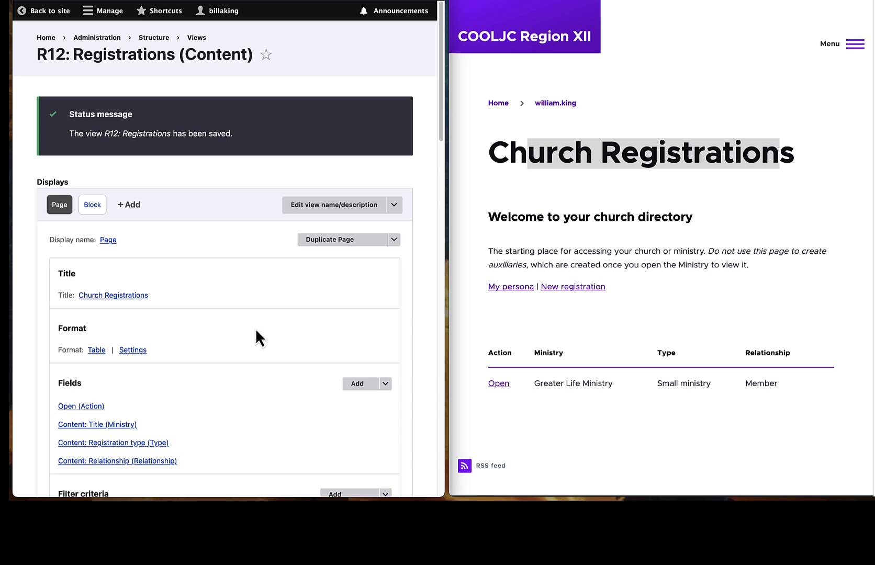
# - Compare the view's Fields list with the columns of the Church Registrations table on the live page
pyautogui.scroll(-1, 252, 329)
pyautogui.scroll(-3, 253, 329)
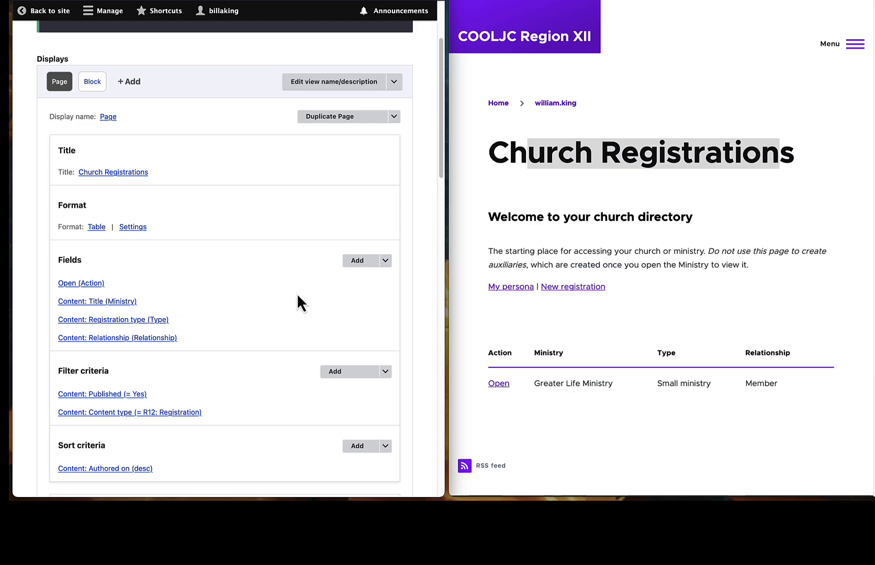
pyautogui.scroll(-2, 293, 303)
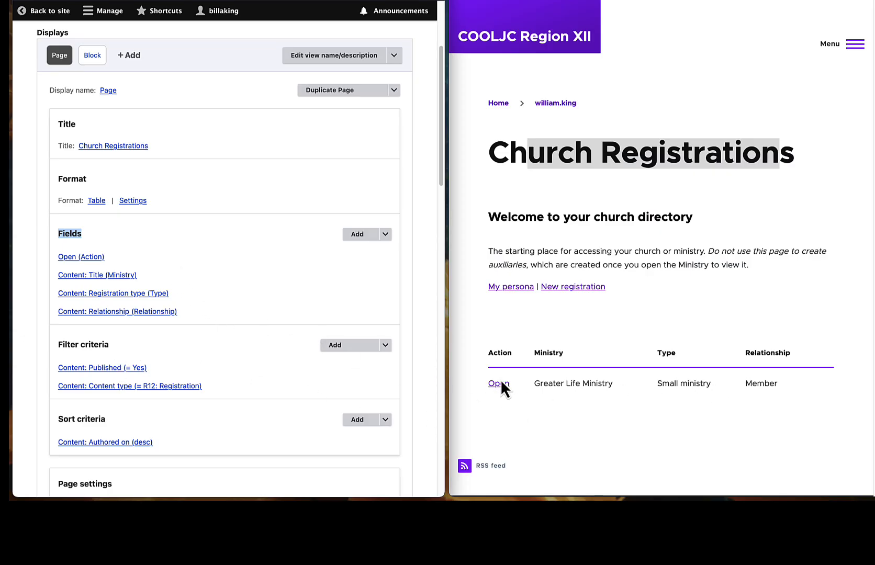
pyautogui.click(506, 410)
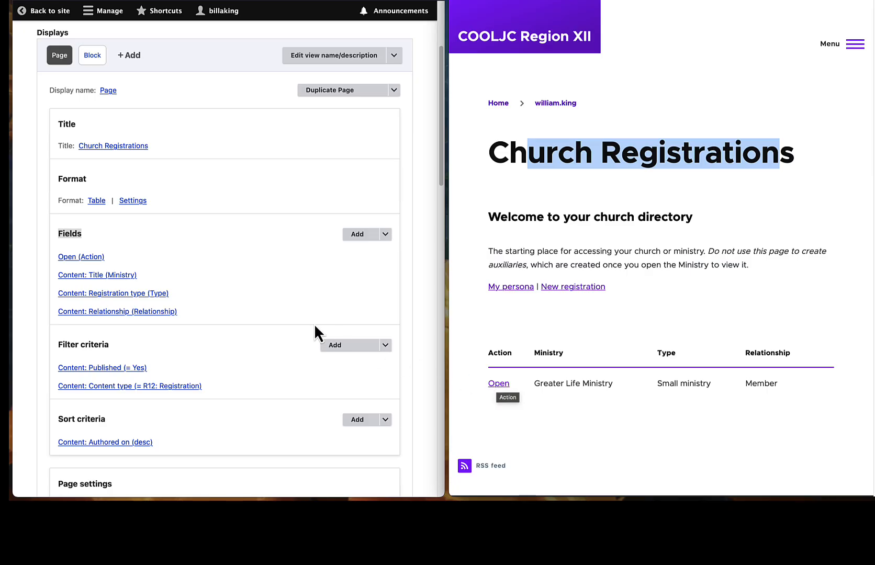
# - Examine the configuration of the Open (Action) field, including where it appears, and close it without applying changes
pyautogui.click(95, 257)
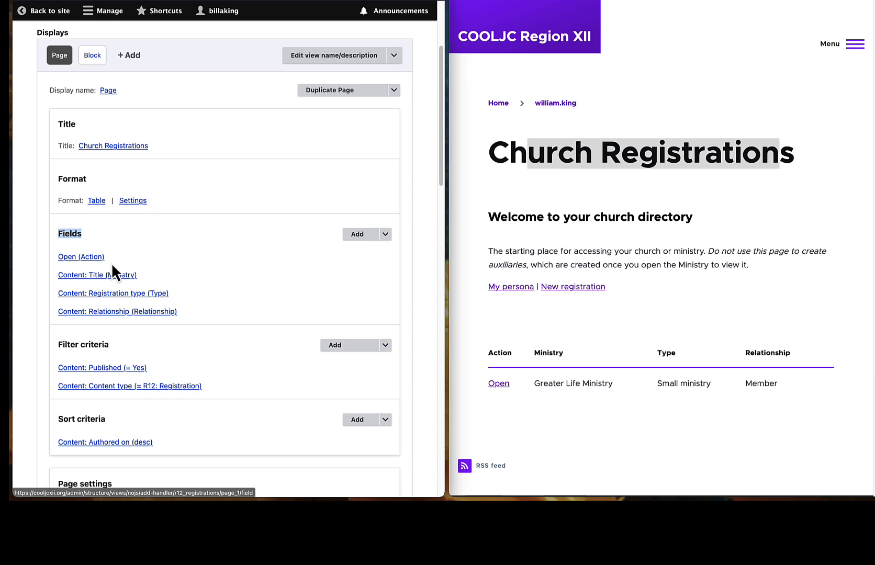
pyautogui.click(84, 258)
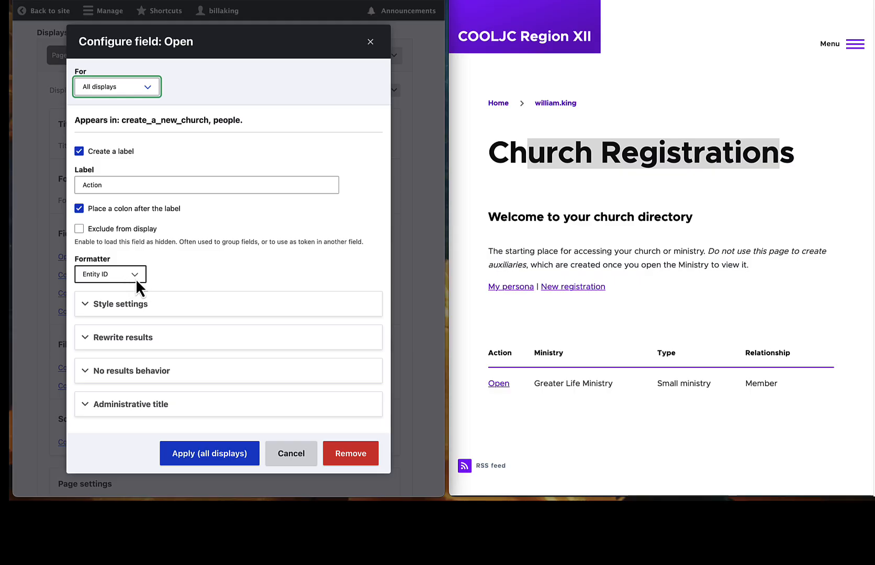
pyautogui.moveTo(121, 120); pyautogui.dragTo(255, 124)
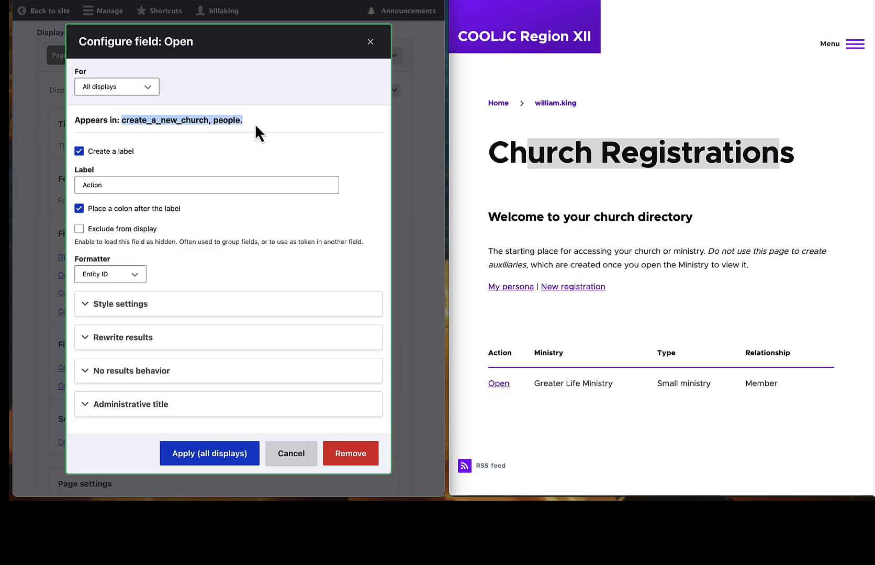
pyautogui.doubleClick(164, 120)
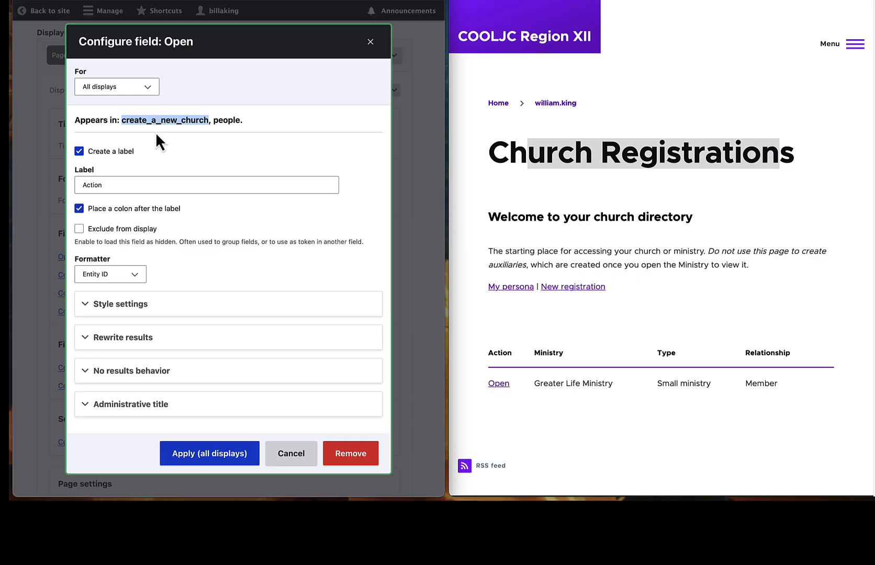
pyautogui.doubleClick(223, 121)
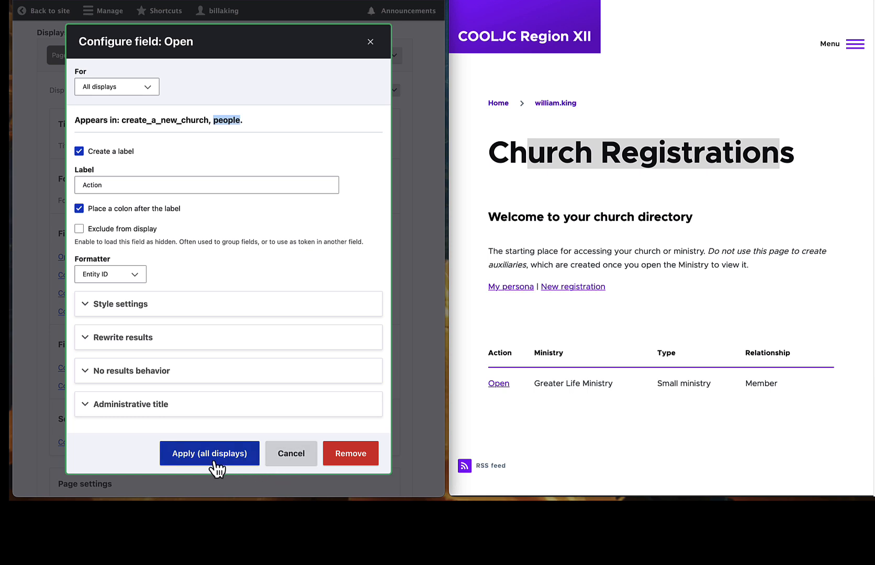
pyautogui.click(288, 456)
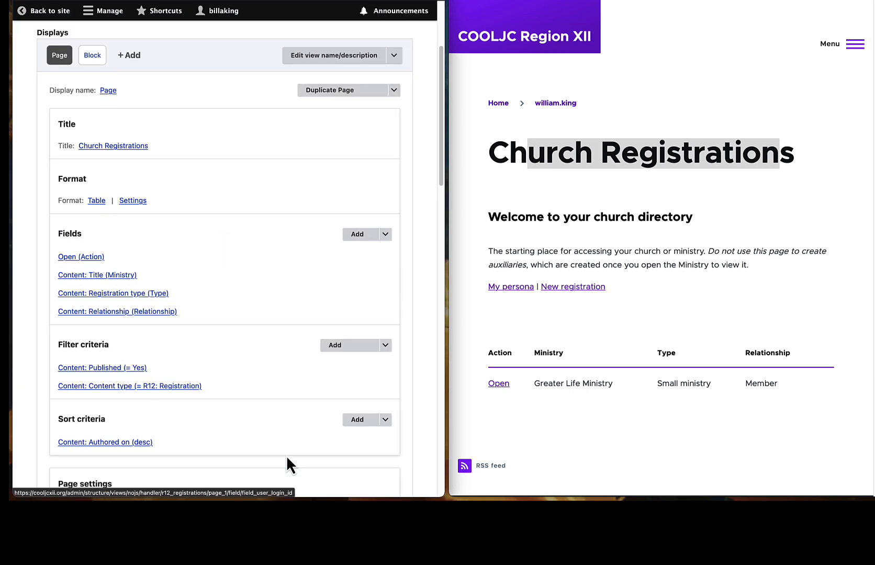
pyautogui.click(361, 235)
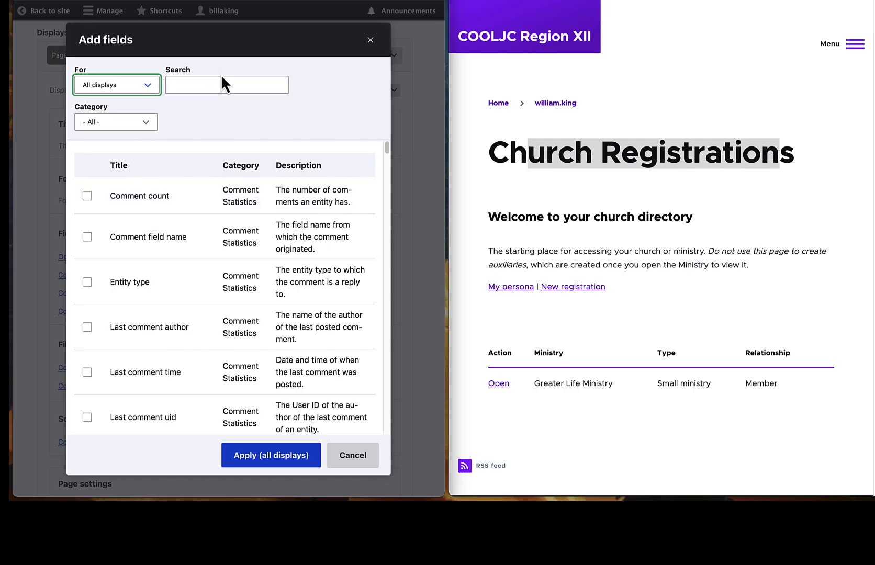
pyautogui.click(217, 84)
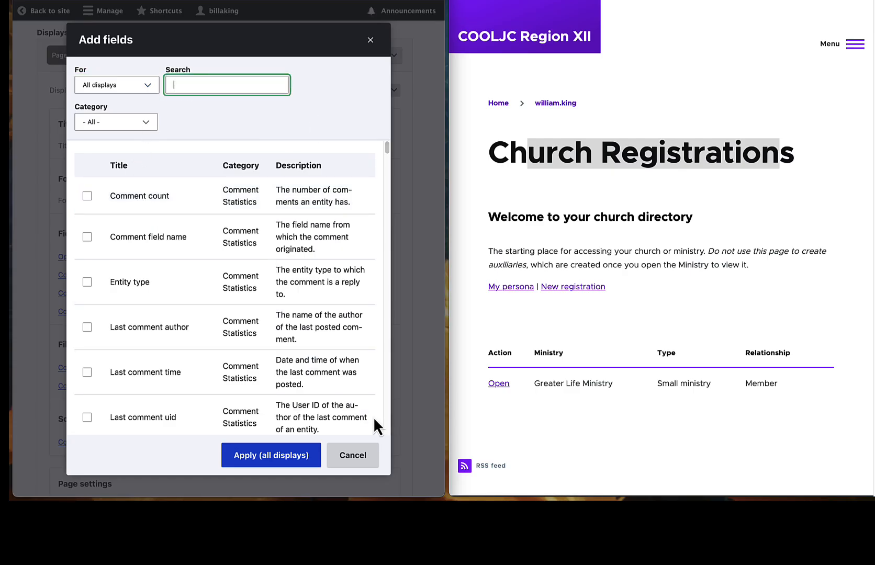
pyautogui.click(350, 456)
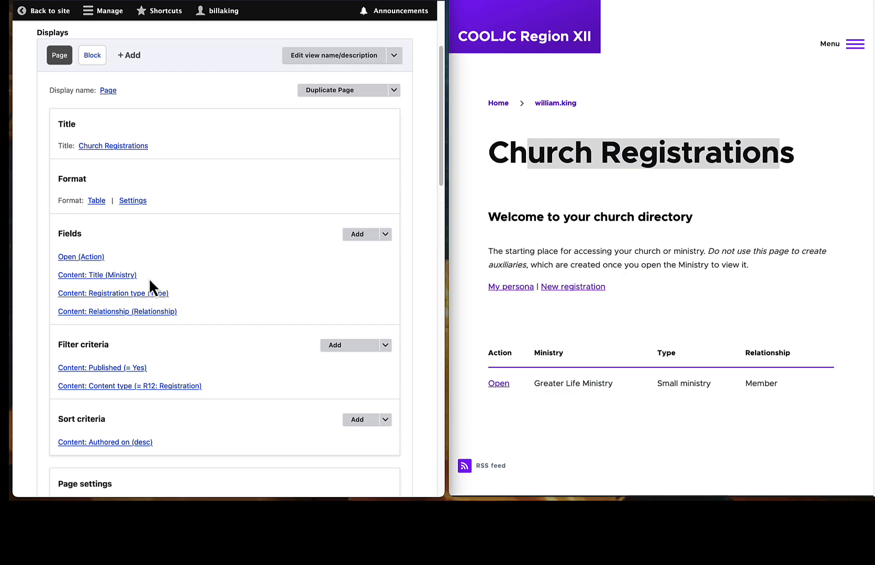
# - Search the fields available to add to the view for "log" and close the list without adding any
pyautogui.click(361, 238)
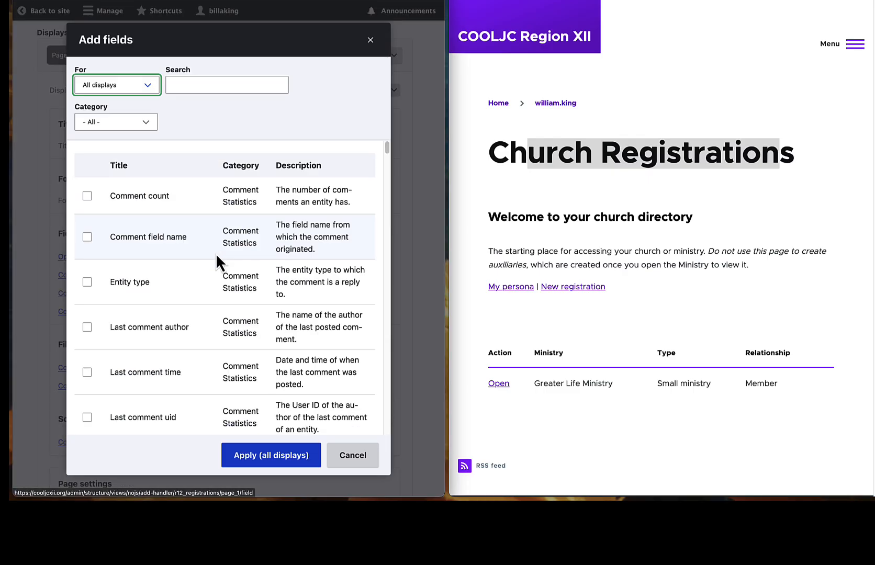
pyautogui.click(195, 83)
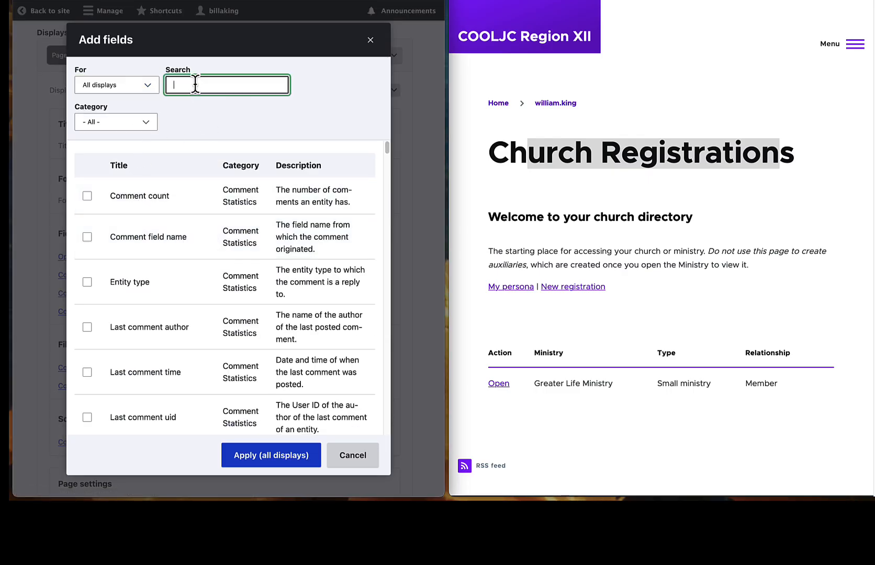
pyautogui.write('log')
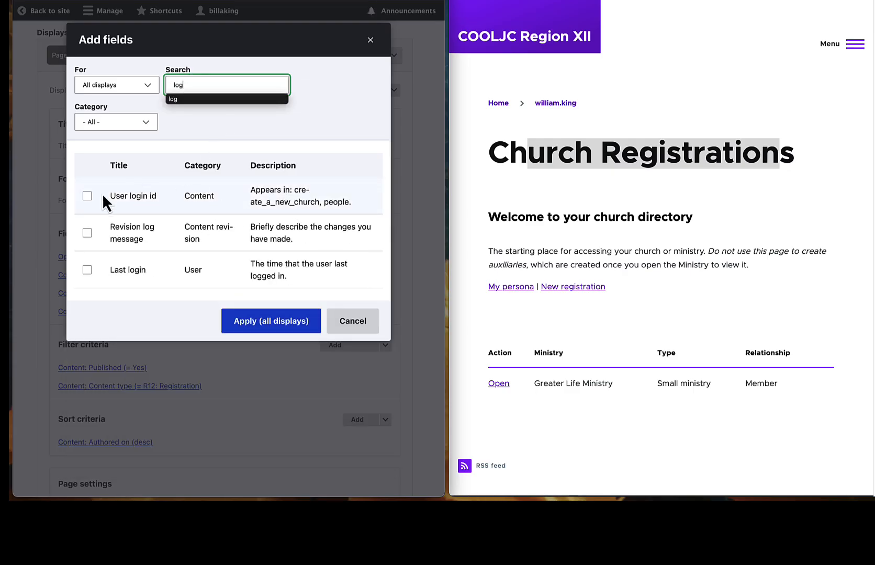
pyautogui.click(363, 329)
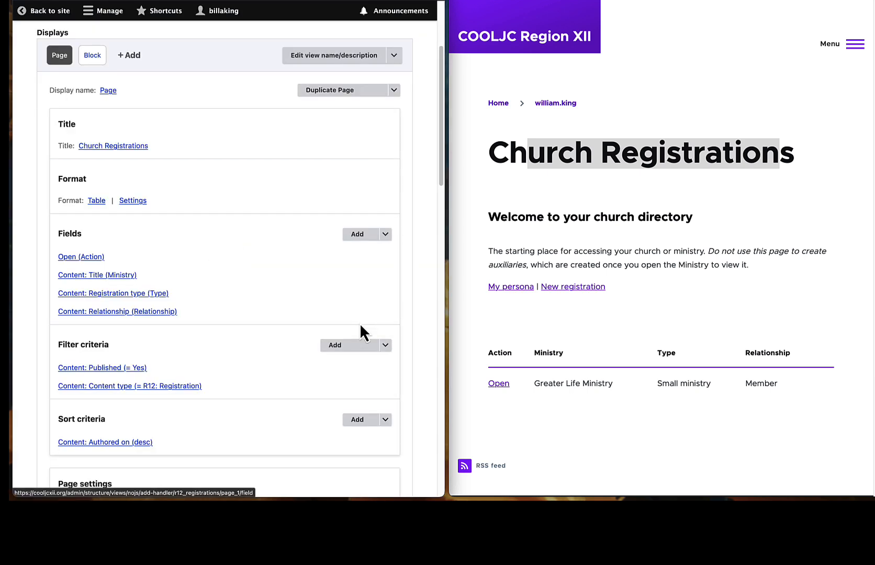
# - Review the Open (Action) field's available formatters and the custom text that overrides its output
pyautogui.click(90, 258)
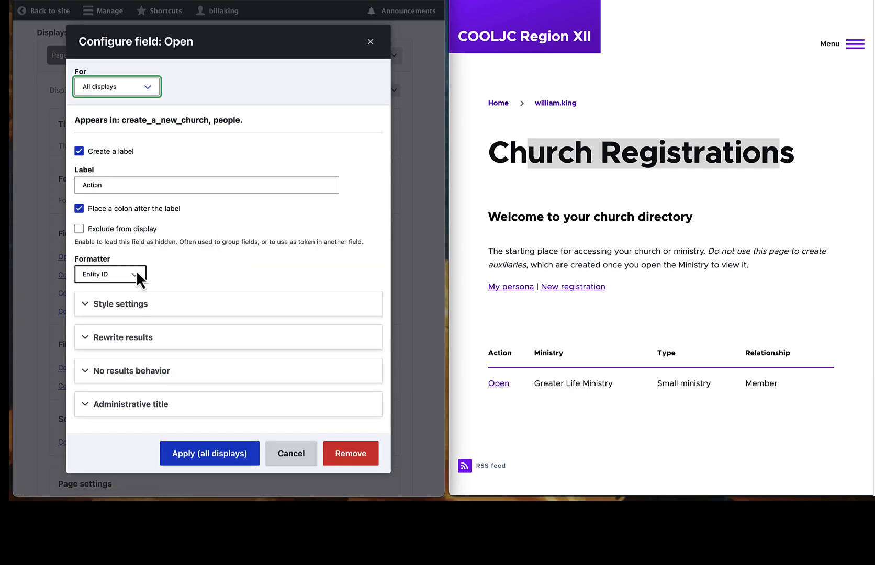
pyautogui.click(133, 276)
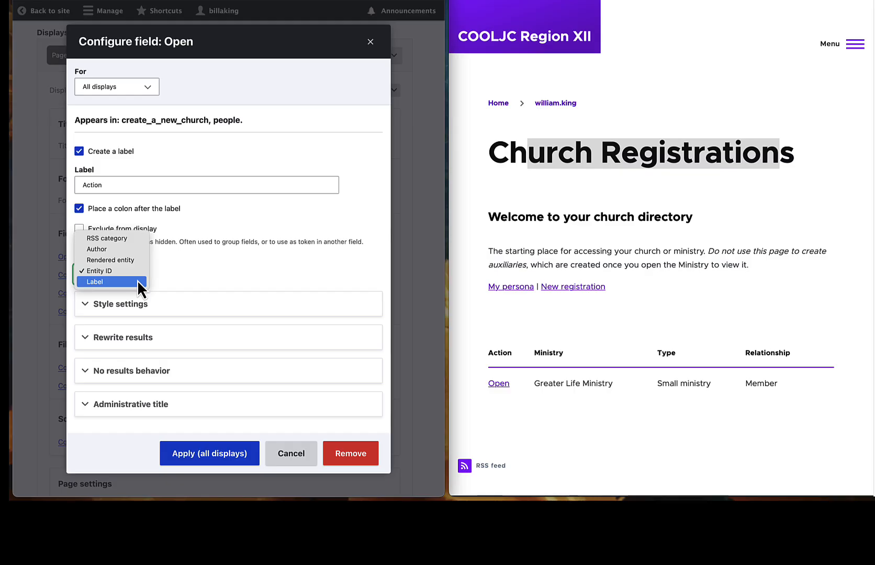
pyautogui.click(221, 267)
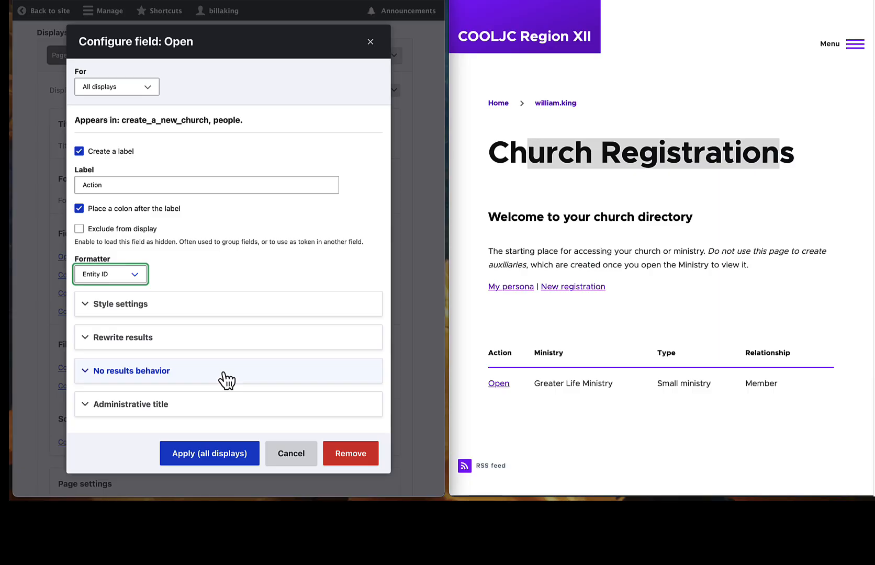
pyautogui.click(108, 346)
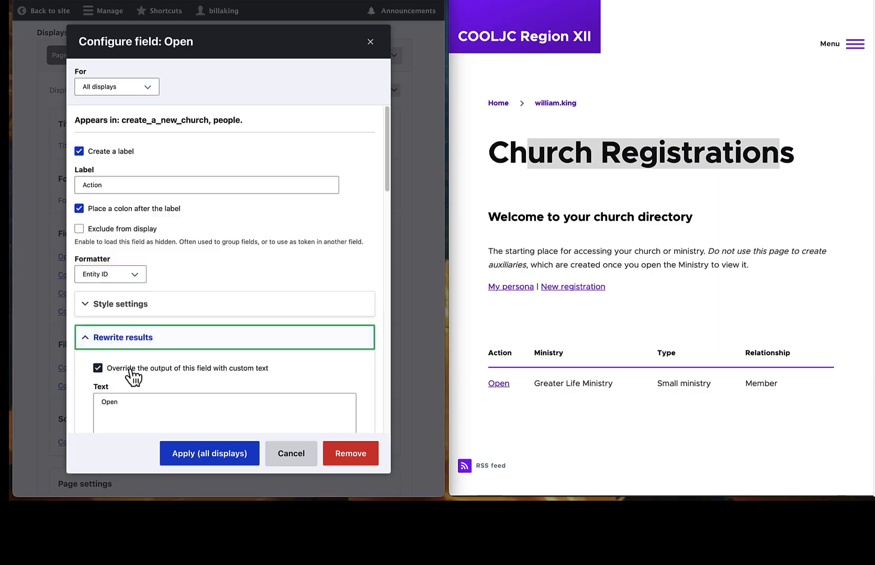
pyautogui.scroll(-3, 187, 389)
pyautogui.click(138, 348)
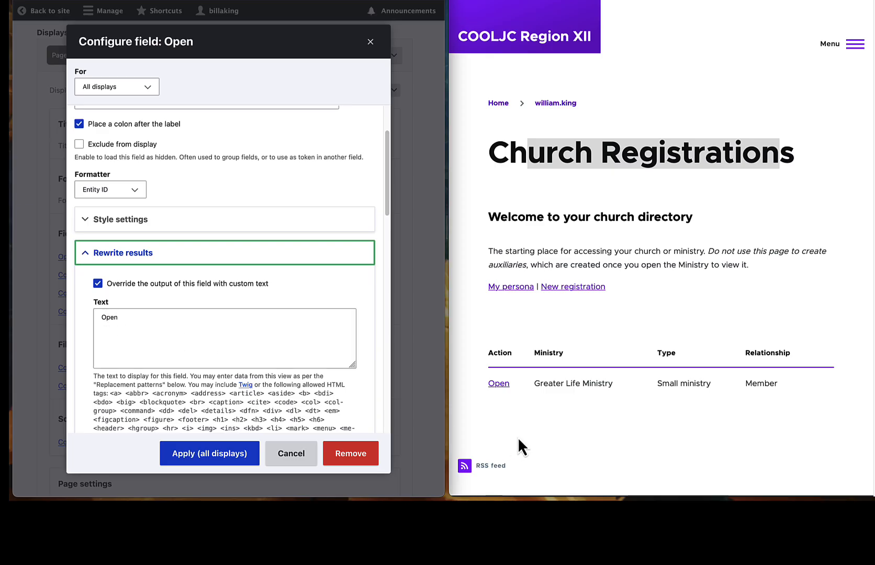
# - Examine the Open field's style settings, custom link path and override text against the live page, and close it without applying changes
pyautogui.click(173, 224)
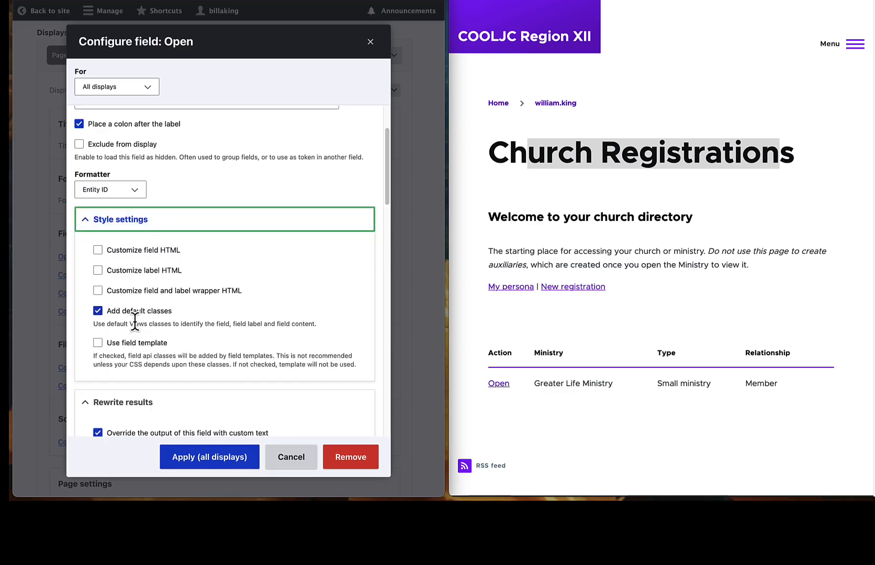
pyautogui.scroll(-3, 136, 325)
pyautogui.scroll(-10, 135, 324)
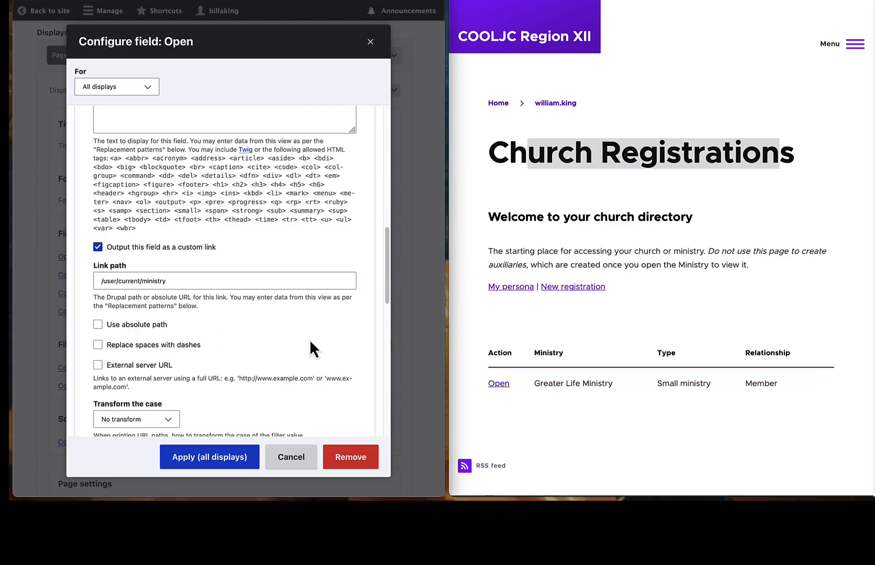
pyautogui.click(180, 281)
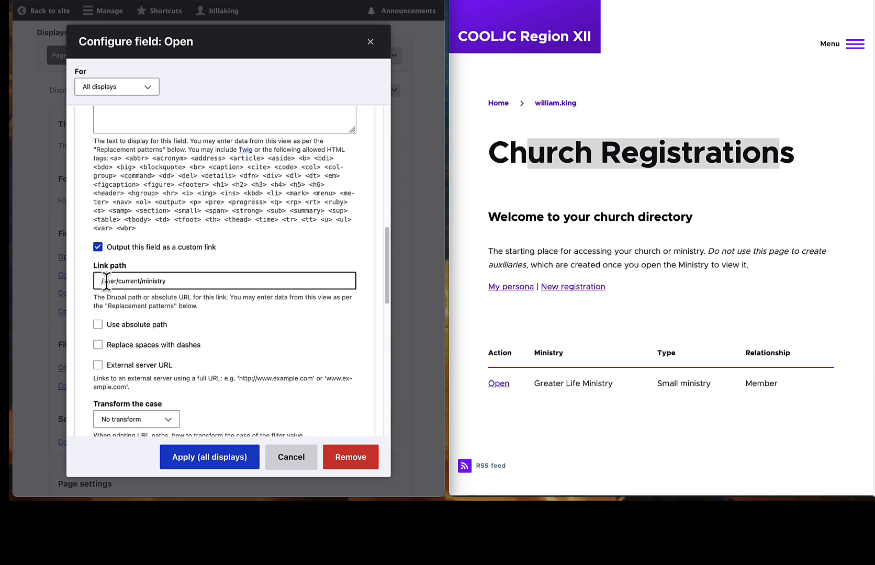
pyautogui.scroll(3, 154, 278)
pyautogui.scroll(1, 157, 283)
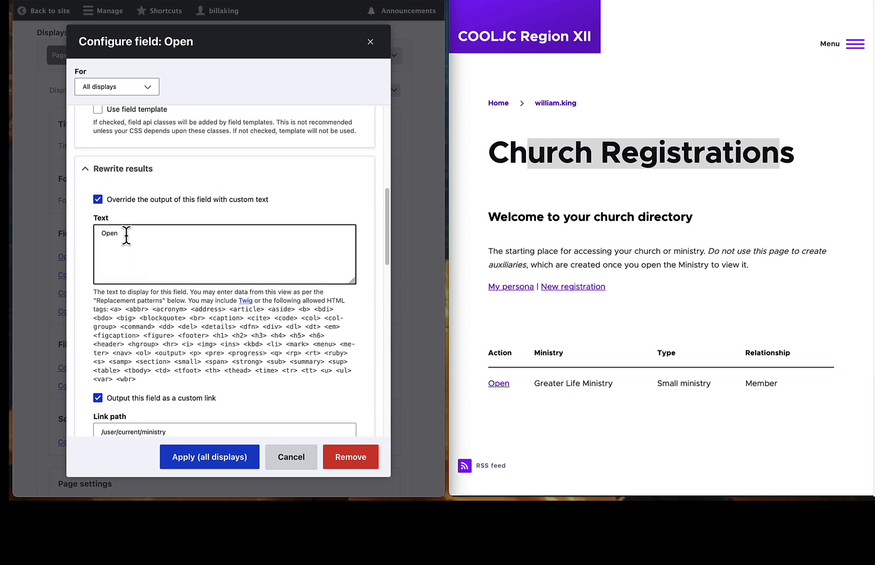
pyautogui.click(505, 392)
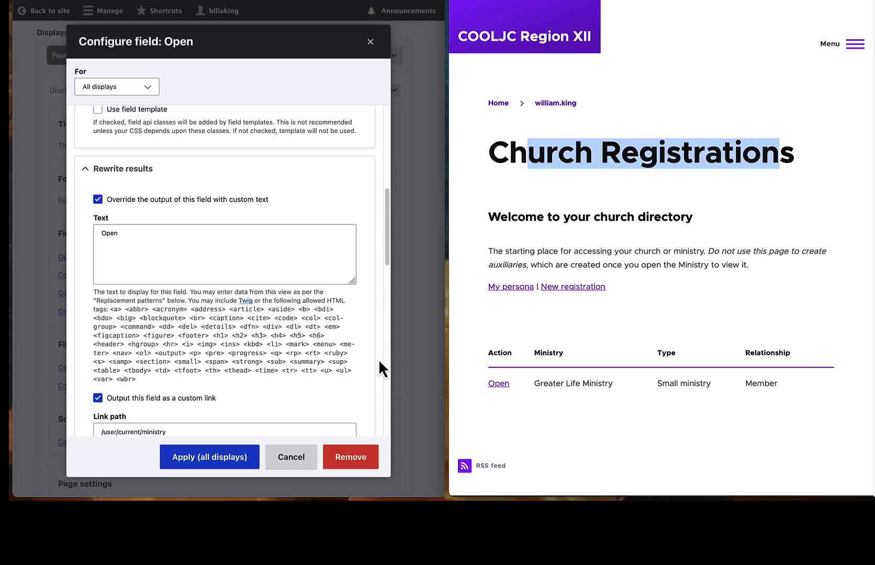
pyautogui.click(296, 460)
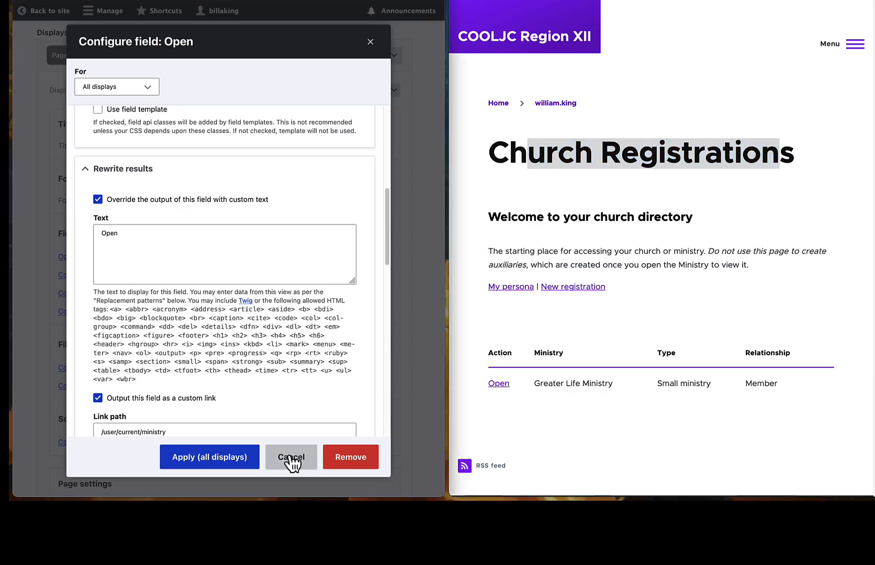
pyautogui.click(296, 459)
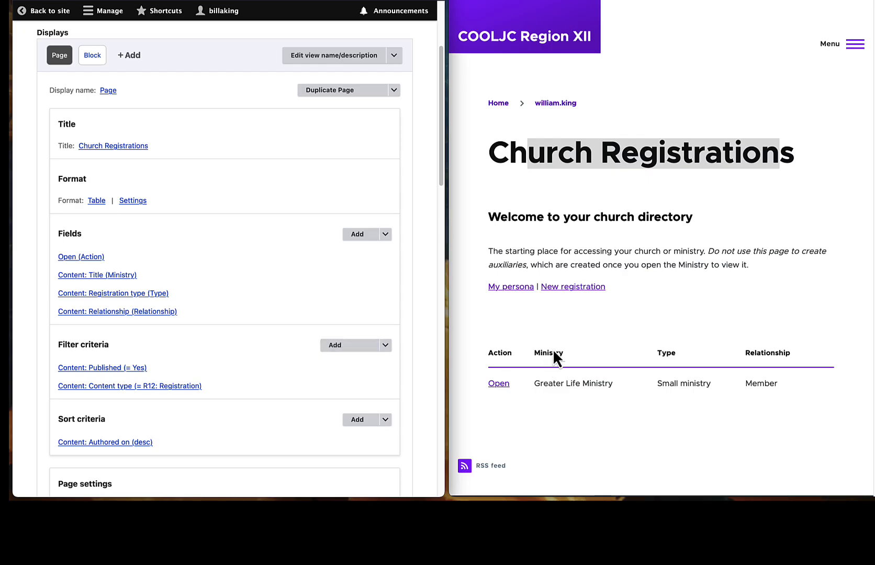
# - Check the configuration of the Content: Title (Ministry) field and close it without applying changes
pyautogui.click(99, 276)
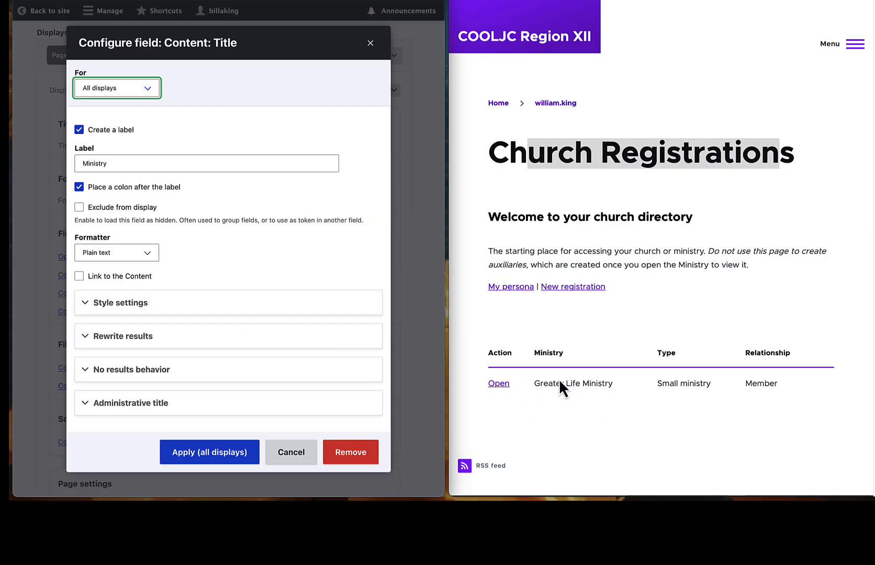
pyautogui.click(291, 454)
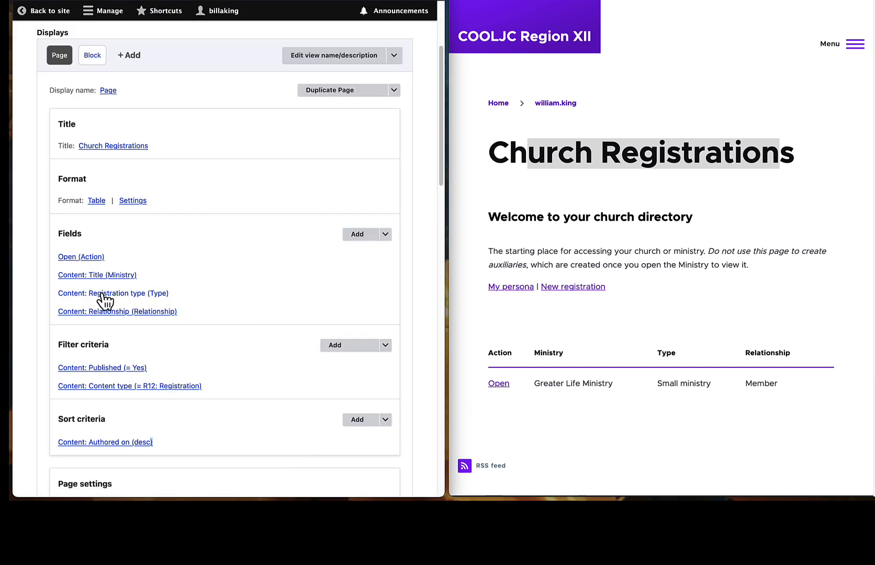
# - Set the Content: Relationship field's label to "R12 Relationship" and apply it to all displays
pyautogui.click(162, 312)
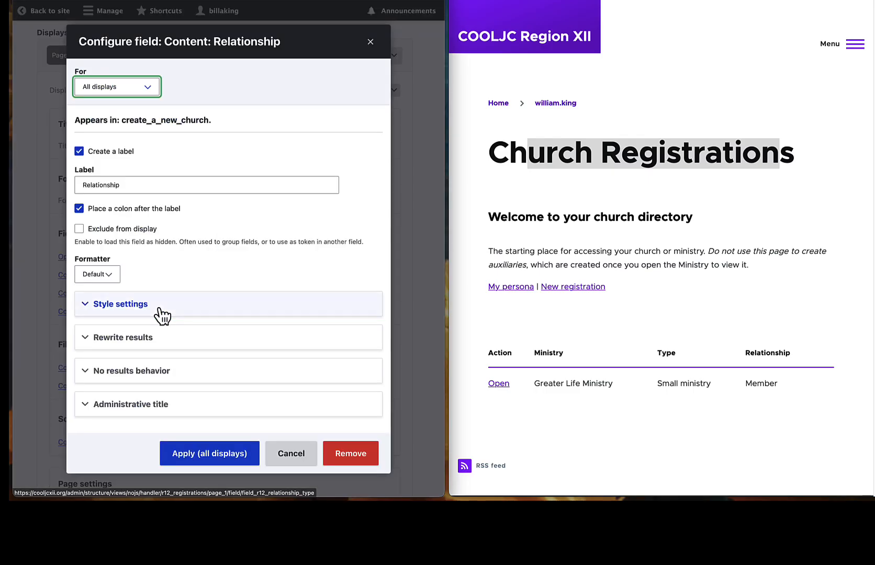
pyautogui.click(79, 184)
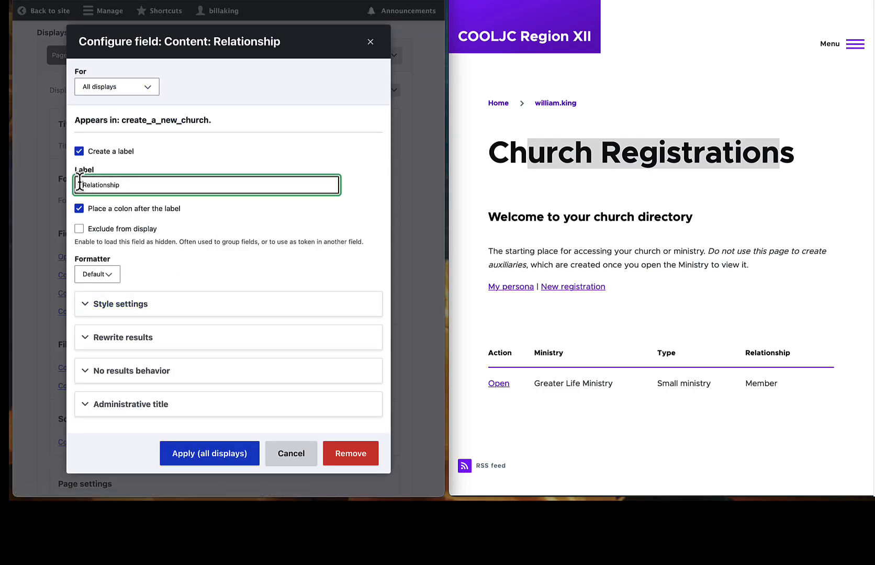
pyautogui.write('R12')
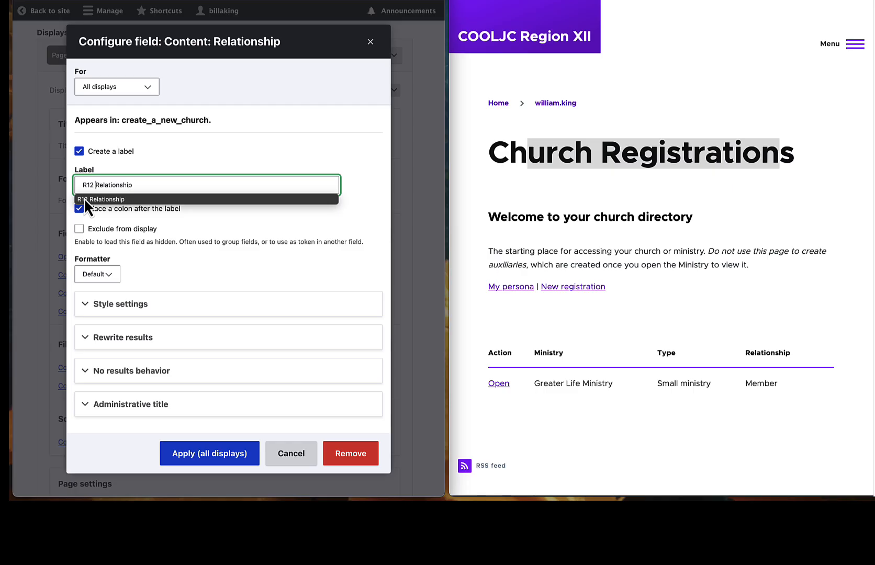
pyautogui.click(163, 200)
pyautogui.click(203, 453)
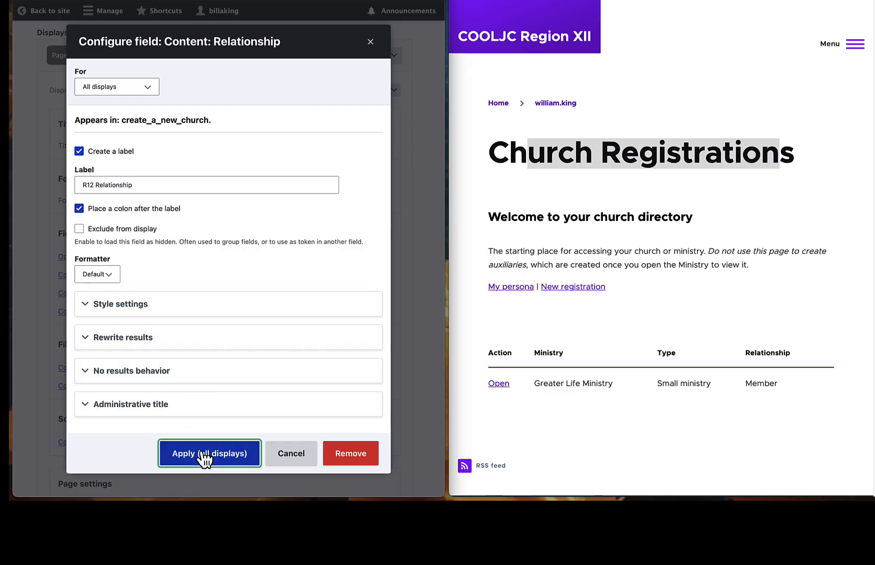
# - Save the R12: Registrations view and reload the Church Registrations page
pyautogui.scroll(-15, 196, 407)
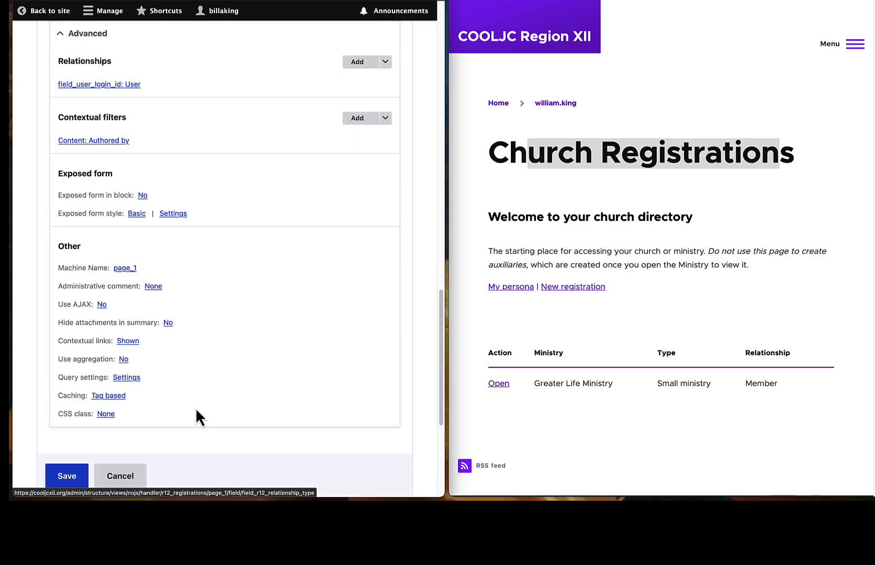
pyautogui.click(68, 338)
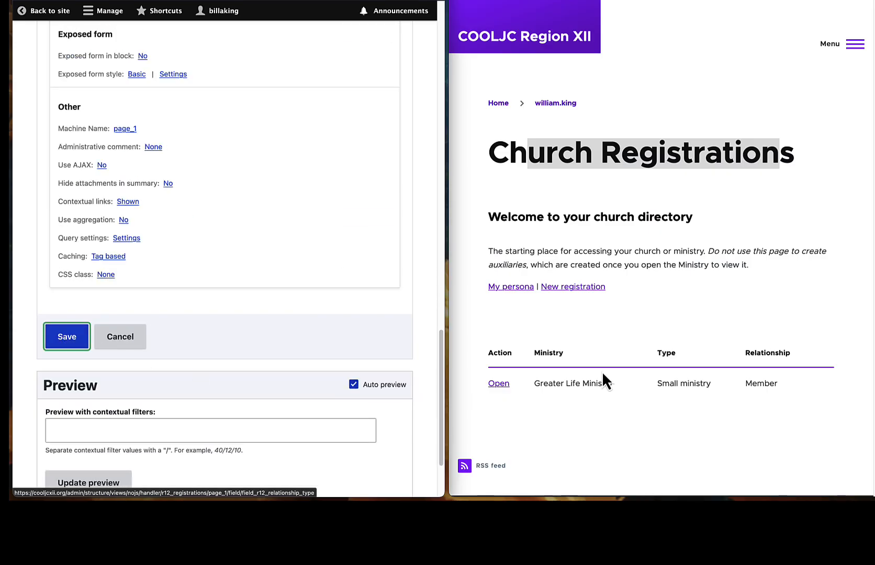
pyautogui.click(778, 0)
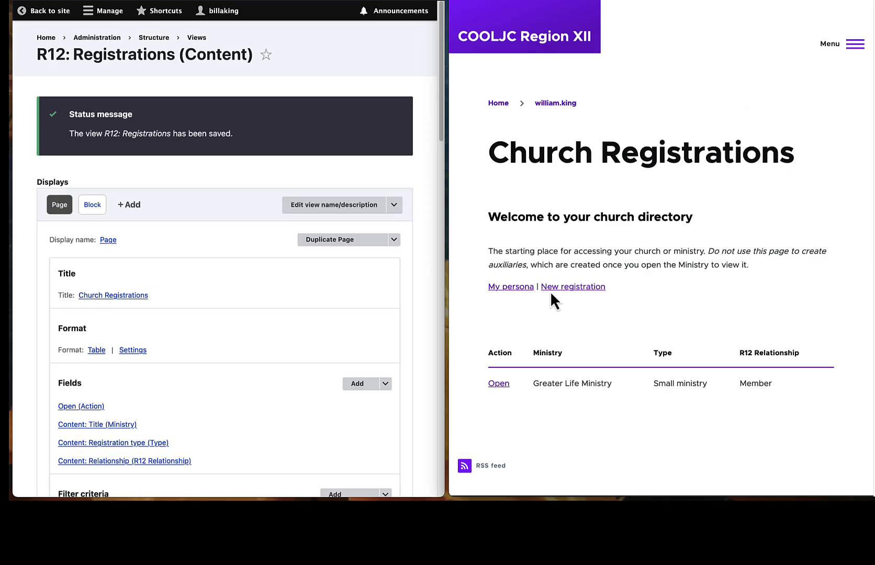
# - Open the Greater Life Ministry registration from the Church Registrations table and look over the whole My Church page
pyautogui.click(499, 385)
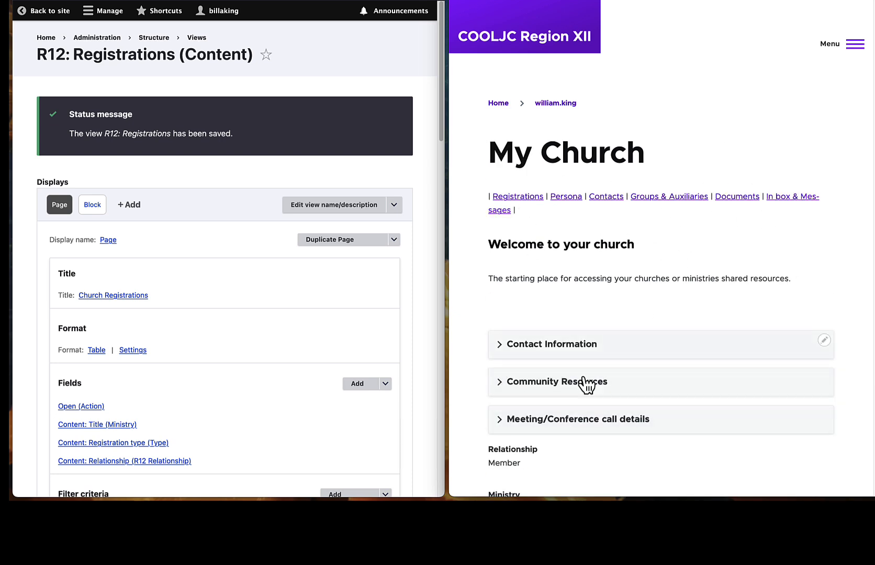
pyautogui.scroll(-5, 699, 455)
pyautogui.scroll(-4, 699, 455)
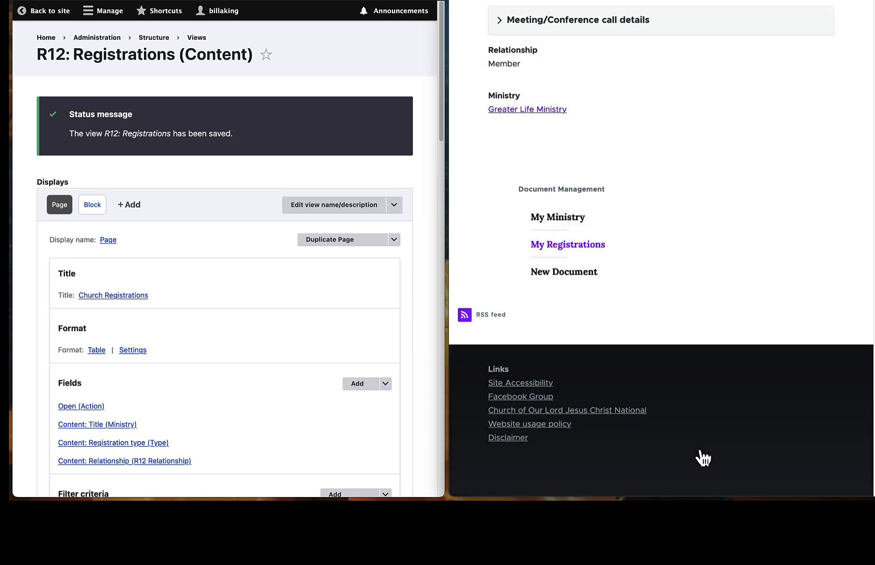
pyautogui.scroll(3, 699, 456)
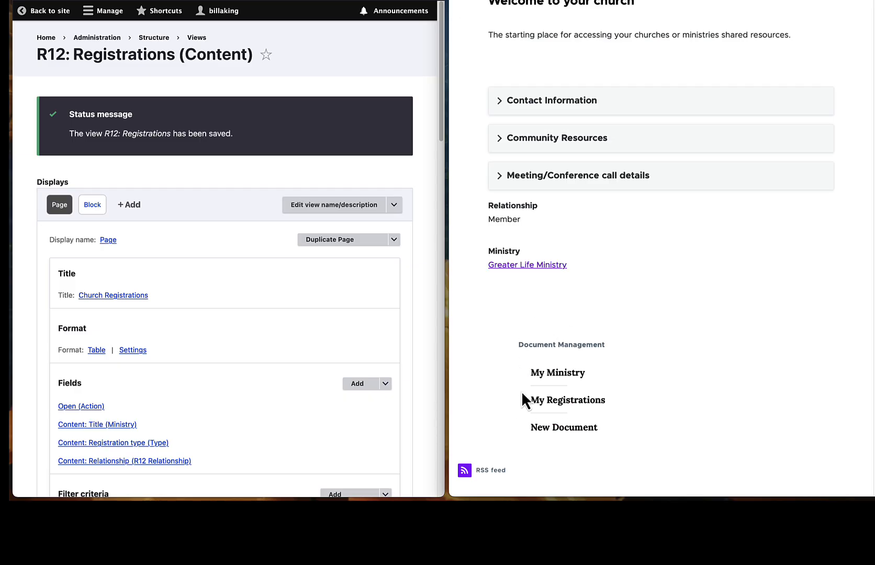
pyautogui.scroll(5, 721, 351)
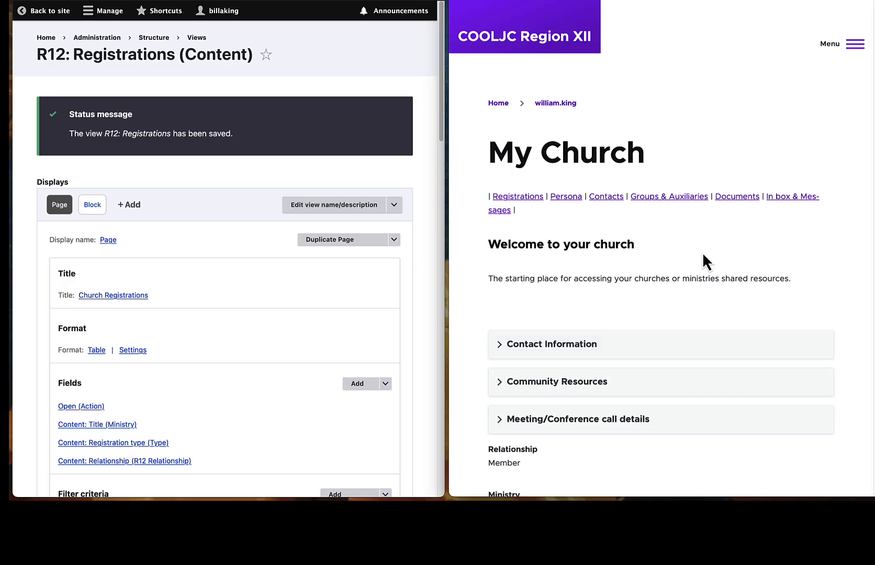